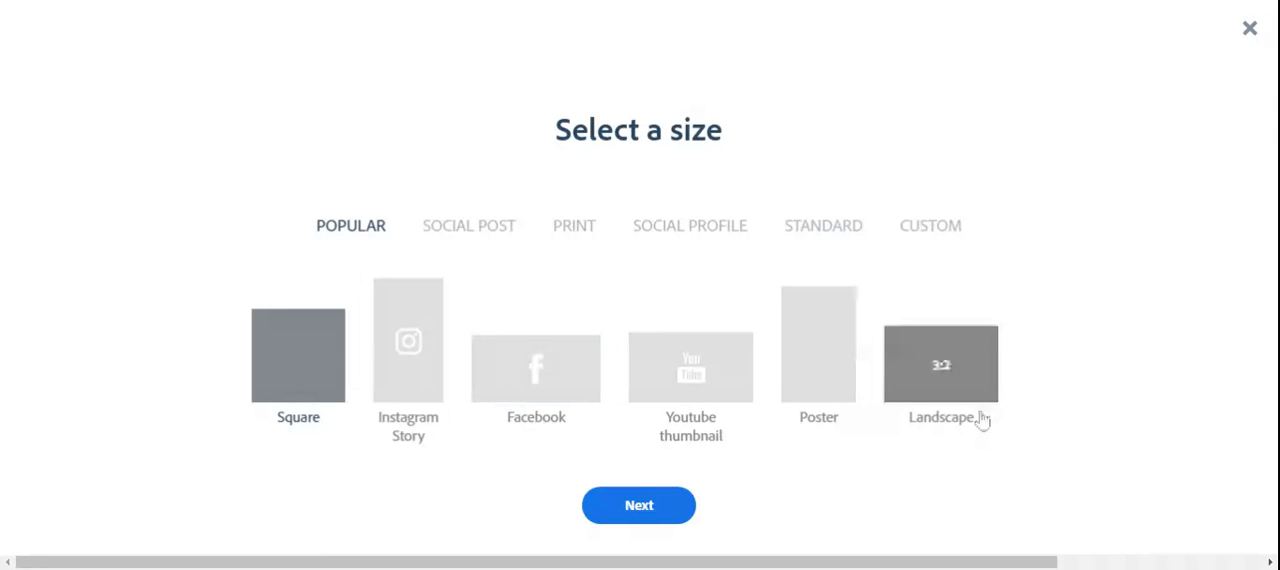
Create a post in the Youtube thumbnail size (1280 x 720) without choosing a starting photo.
left_click(683, 400)
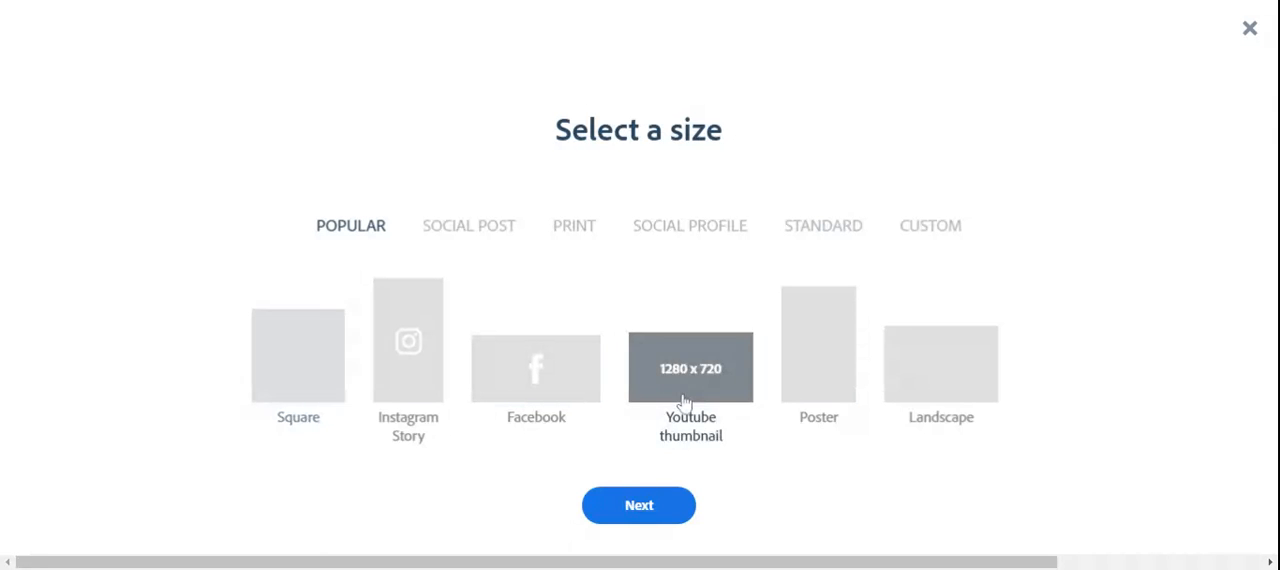
left_click(646, 518)
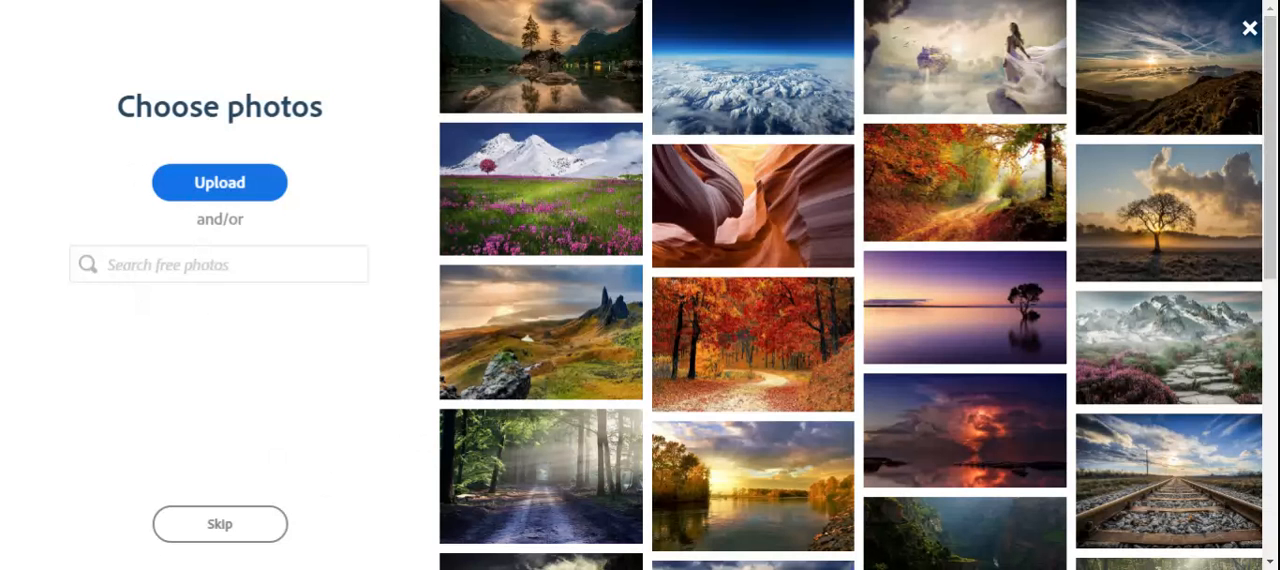
left_click(168, 265)
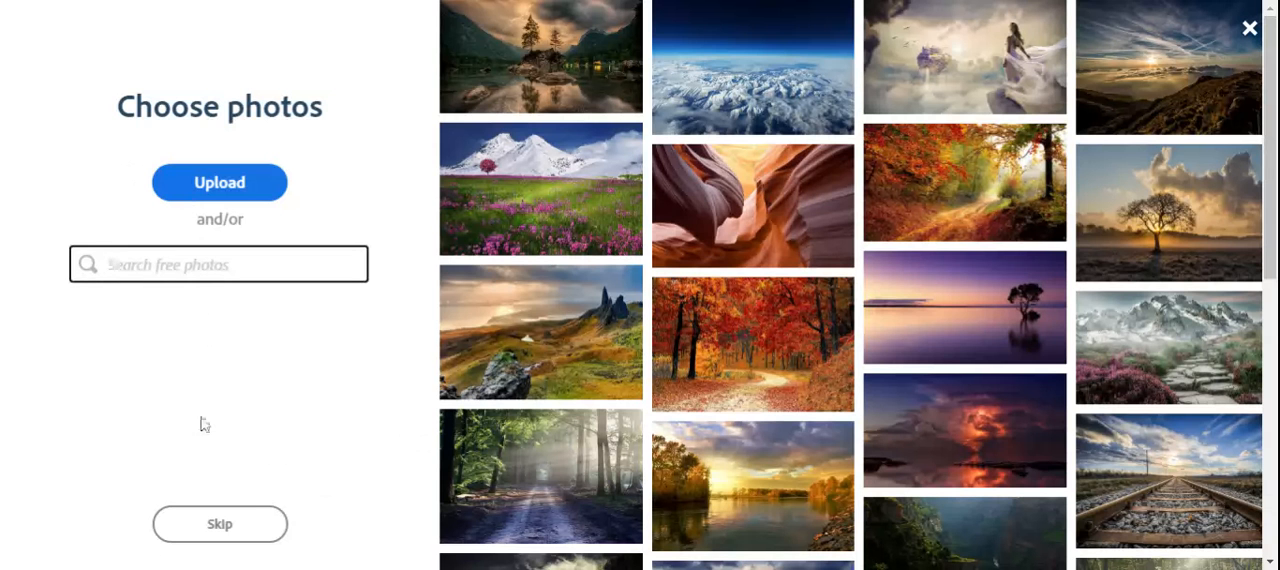
left_click(222, 542)
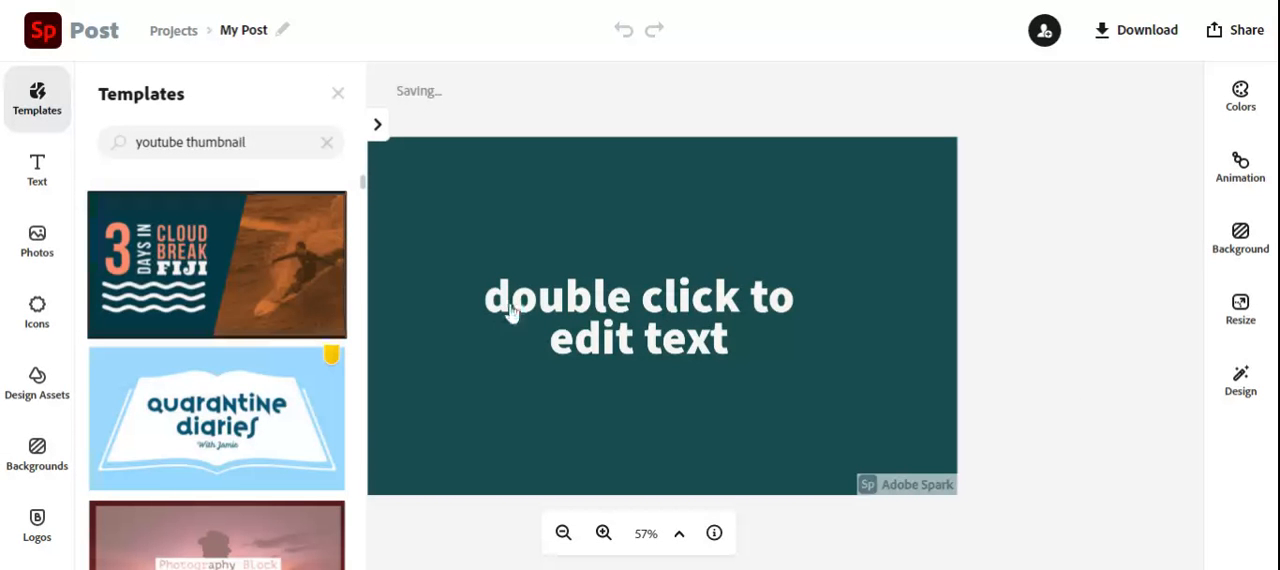
Replace the placeholder text with "youtube video" and move it to the canvas's upper-left area.
left_click(645, 345)
left_click(645, 345)
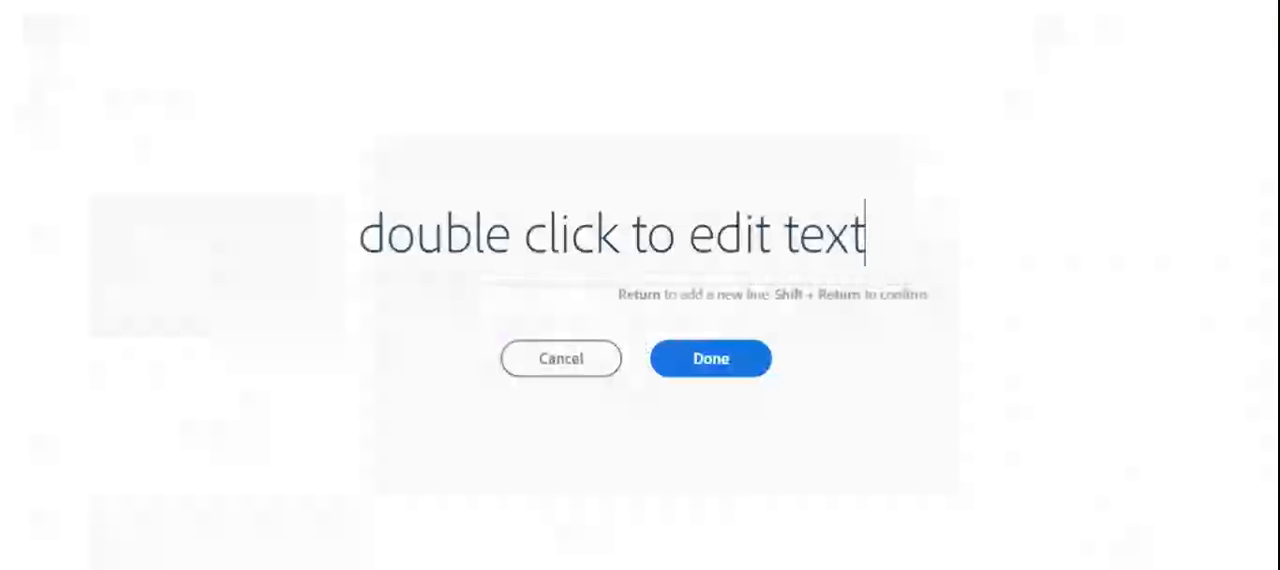
left_click_drag(866, 234, 302, 286)
type("y")
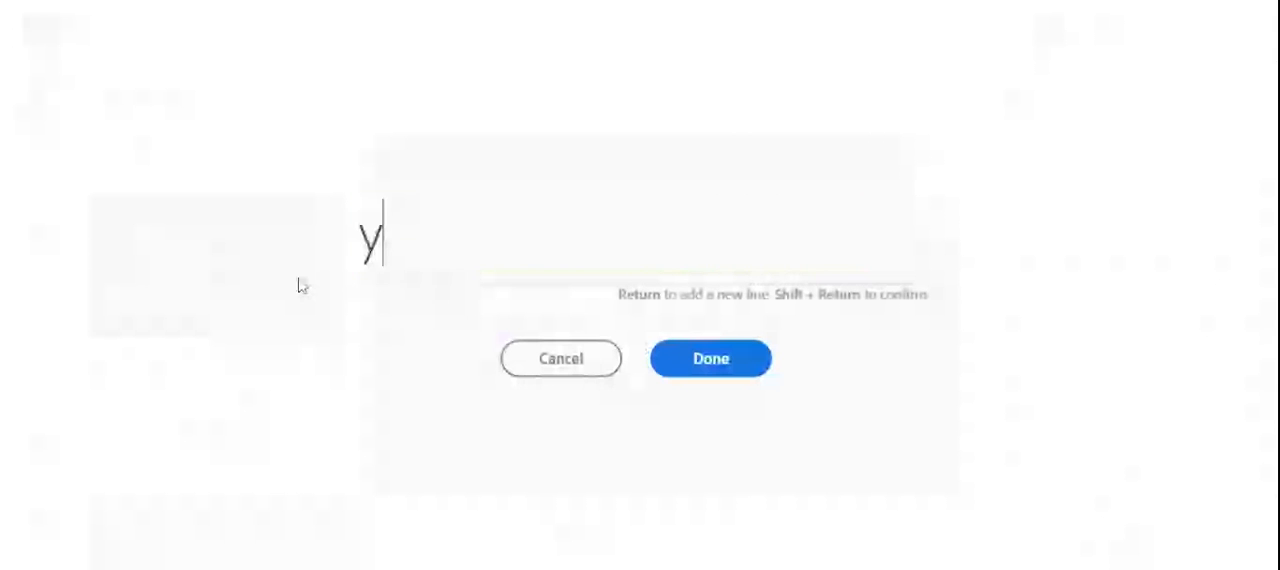
type("out")
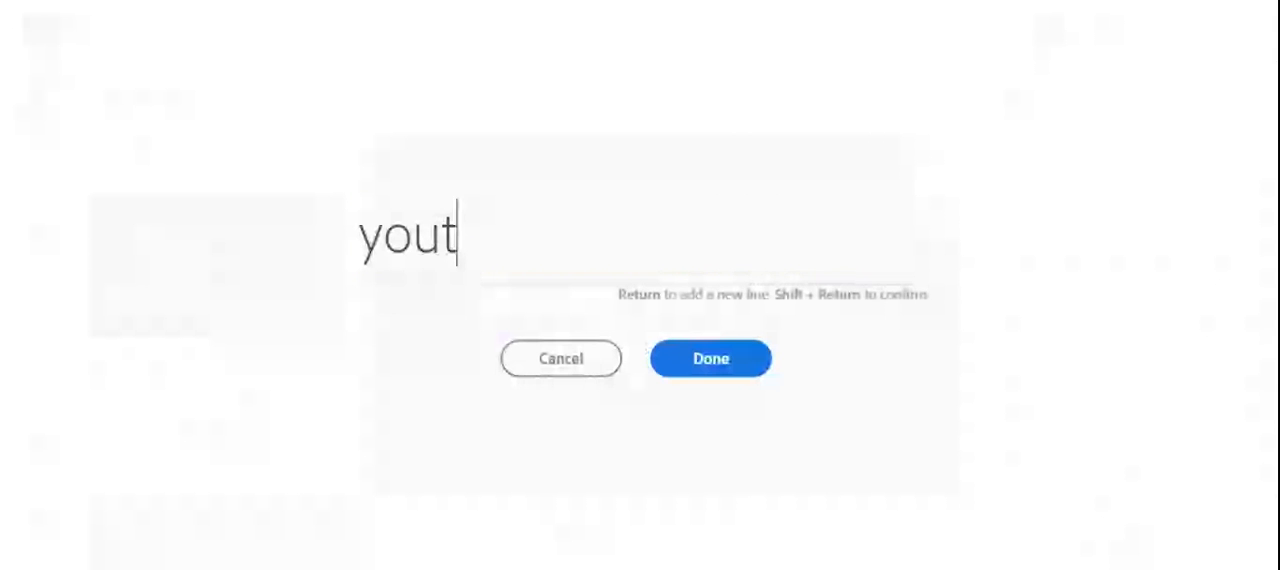
type("ube ")
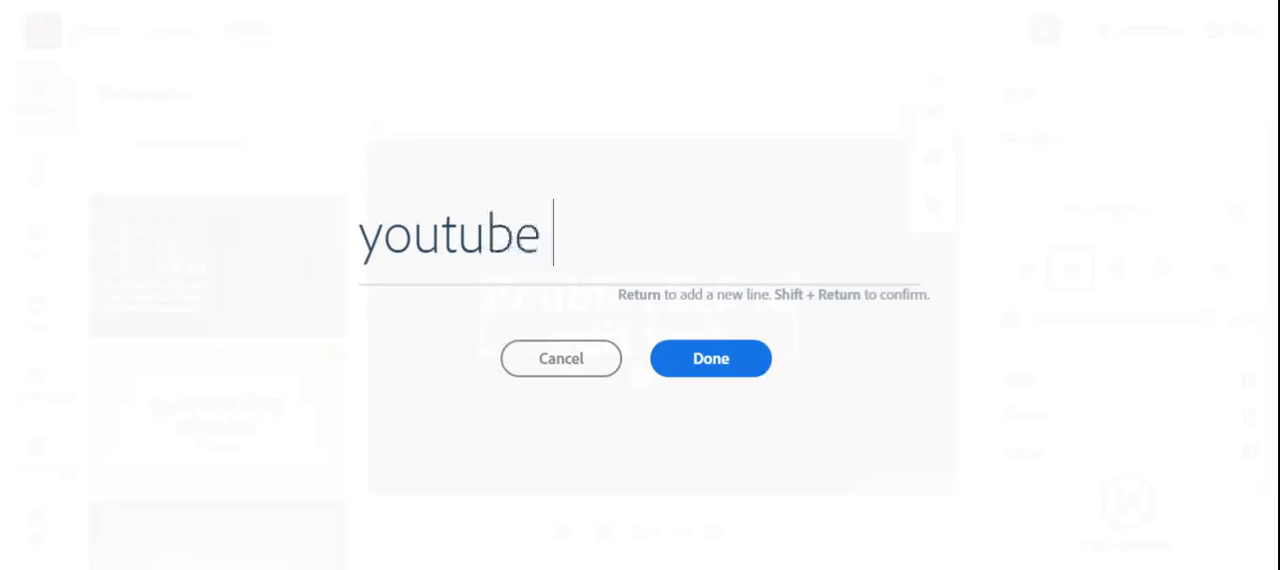
type("video")
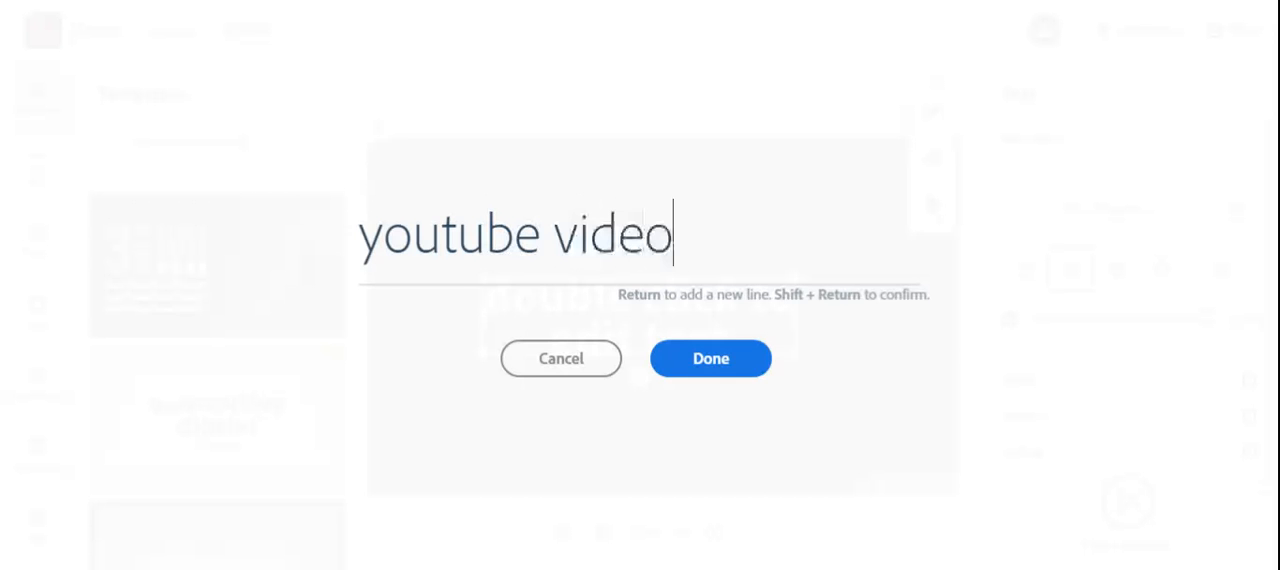
left_click(686, 374)
left_click(688, 374)
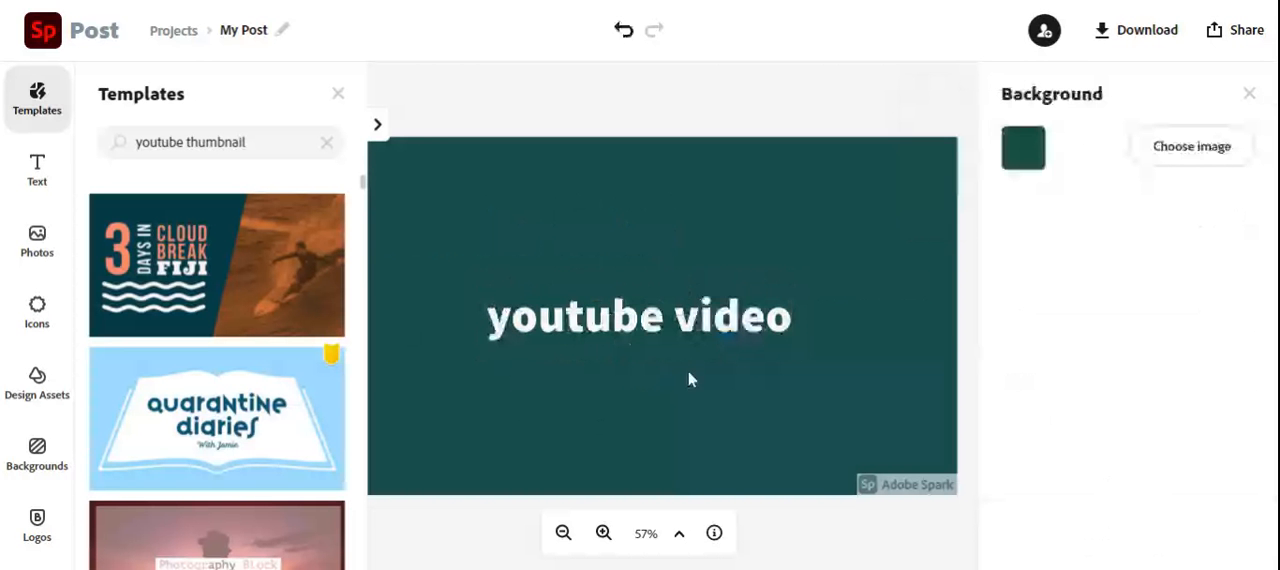
left_click(694, 338)
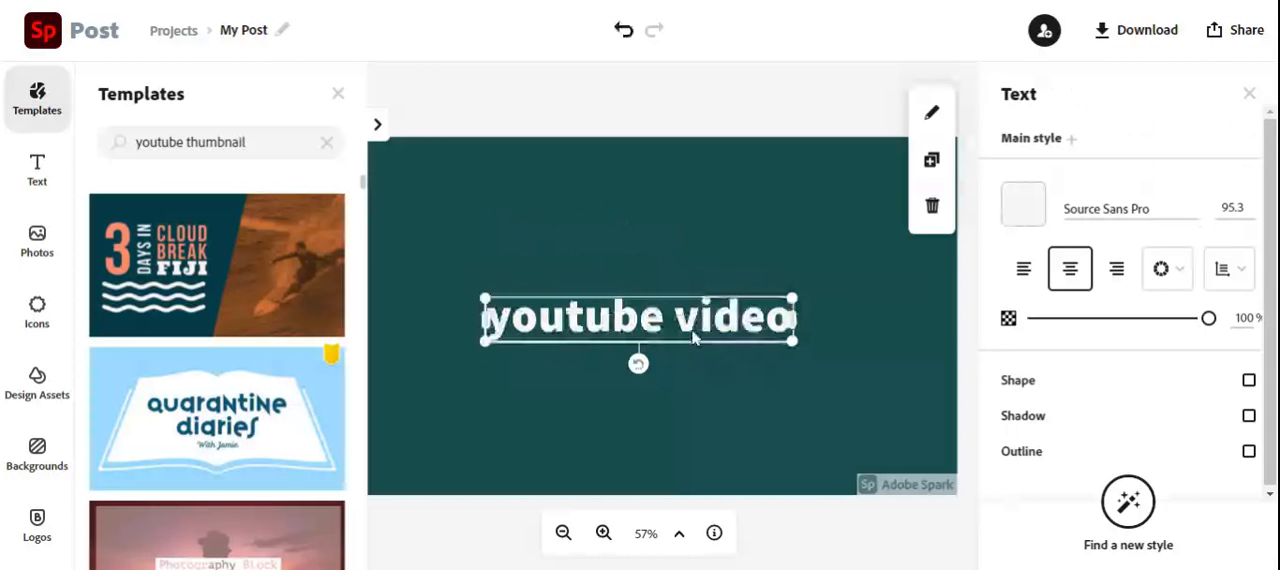
left_click_drag(692, 328, 590, 220)
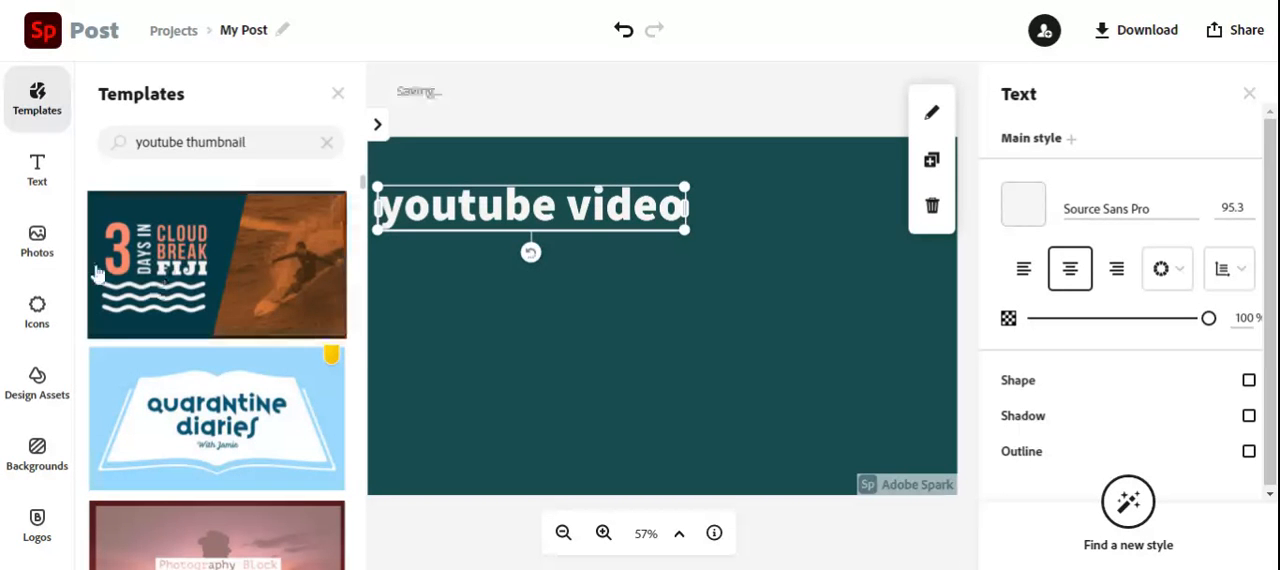
Search the free photos for "surprise".
left_click(36, 247)
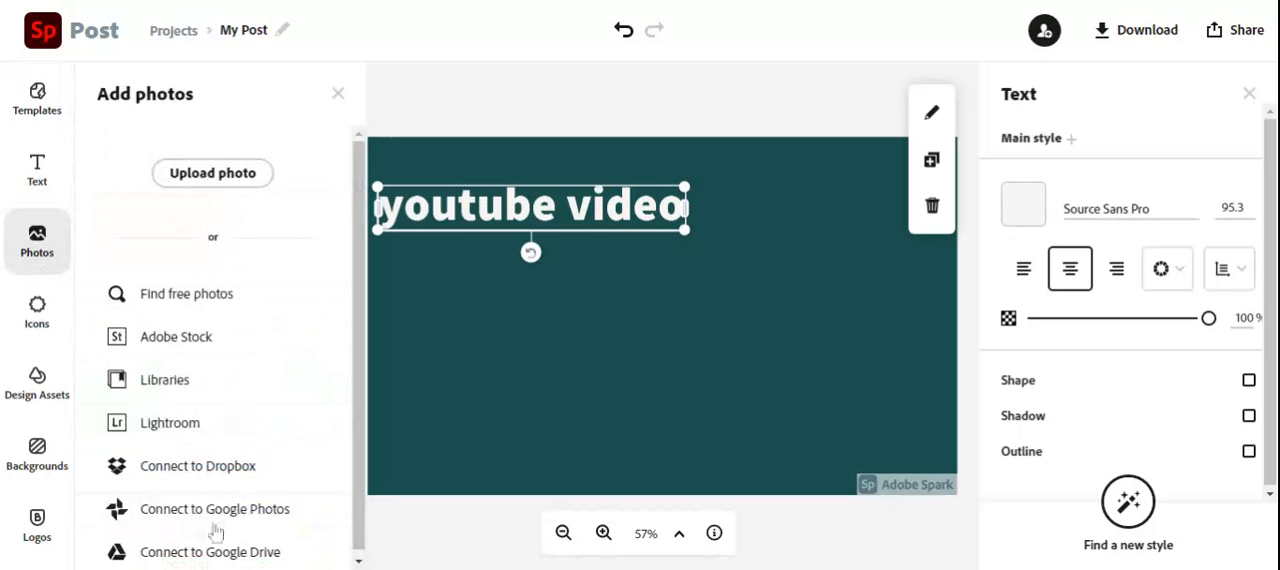
left_click(189, 300)
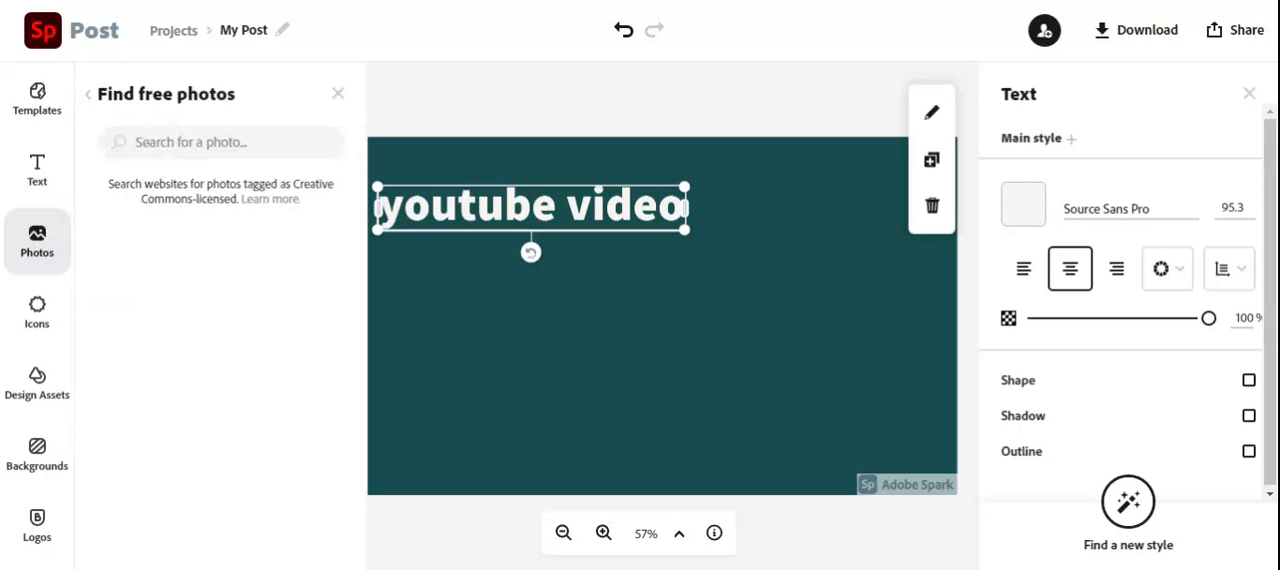
type("su")
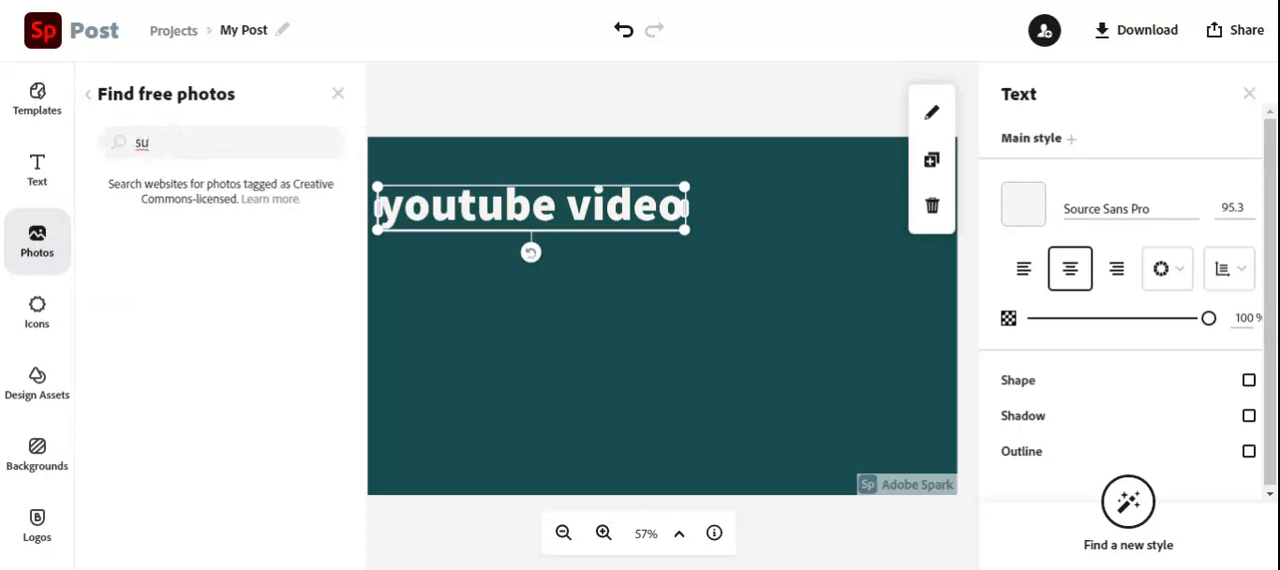
type("p")
key("BackSpace")
type("rprise")
key("Return")
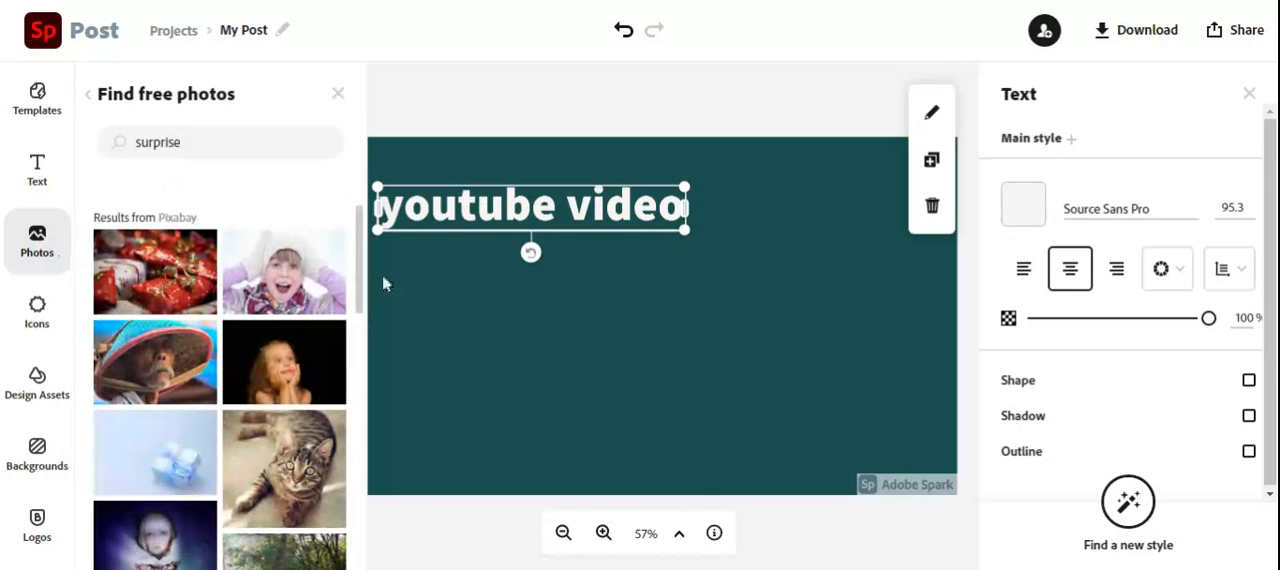
Add the photo of the screaming woman in a head towel and place it on the right side of the canvas.
scroll(366, 287, "down", 1)
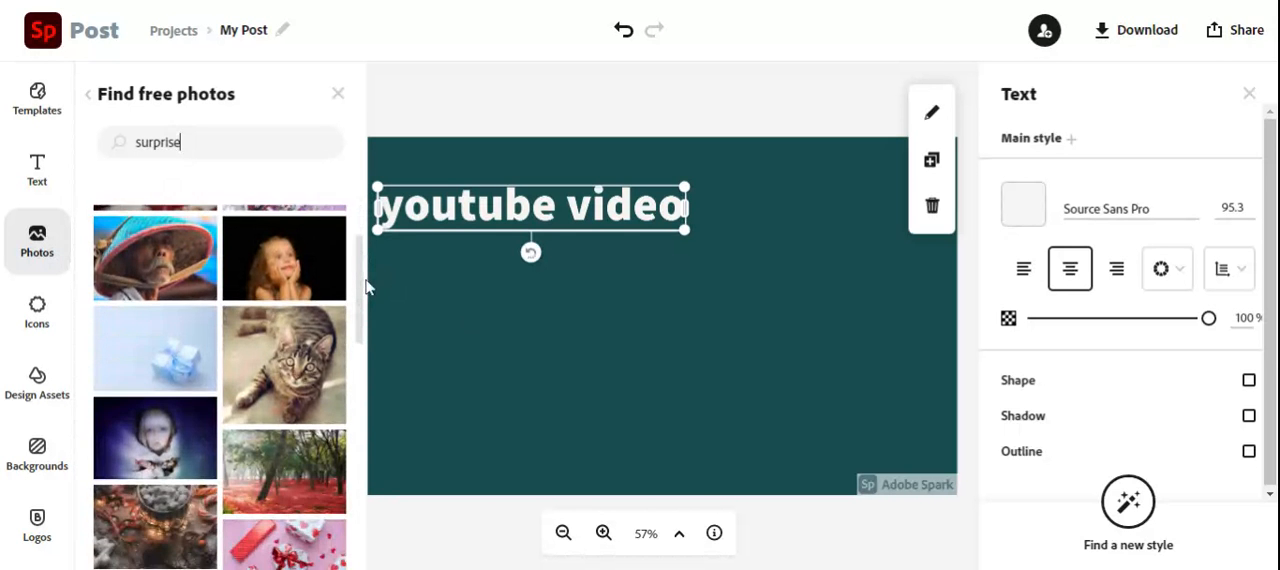
scroll(366, 287, "up", 1)
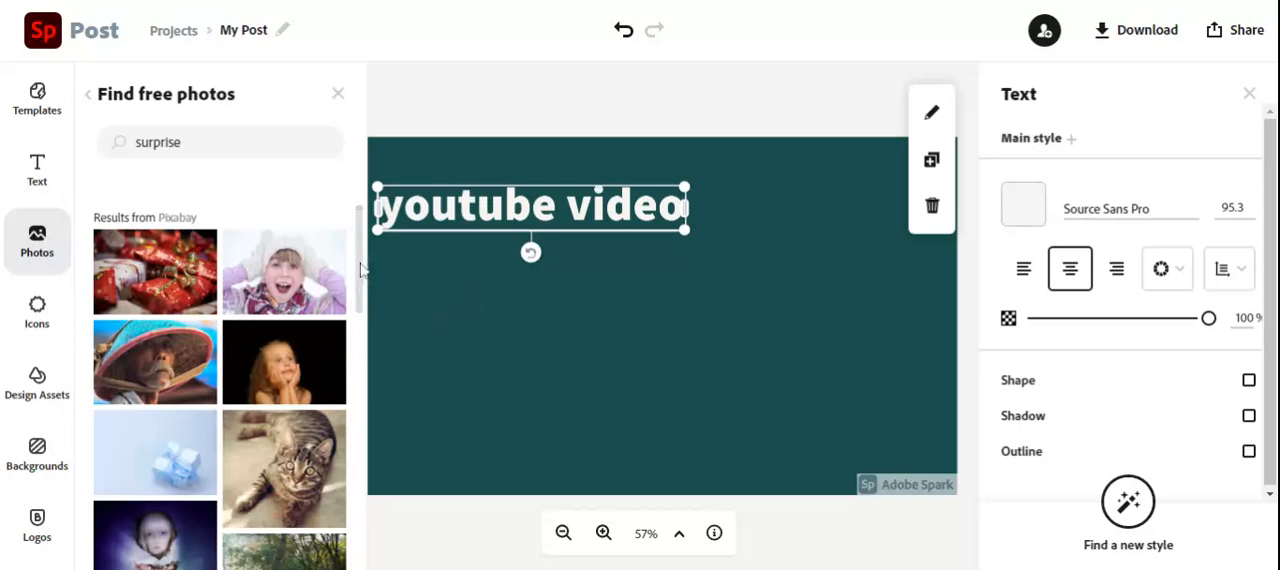
scroll(363, 335, "down", 1)
scroll(363, 335, "down", 7)
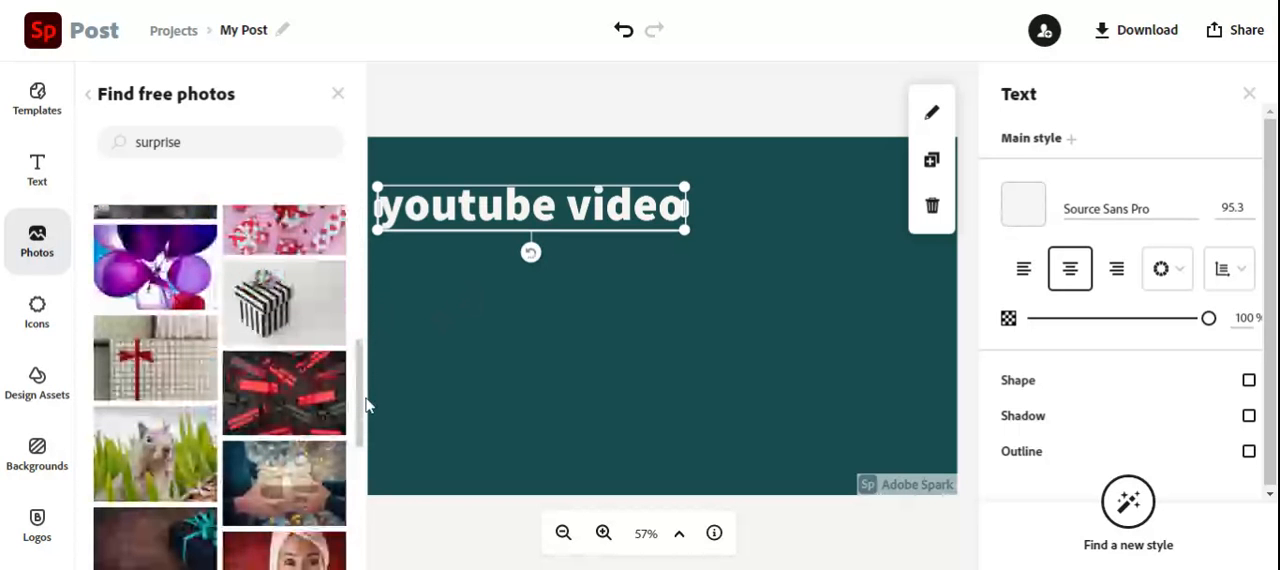
left_click_drag(361, 405, 361, 442)
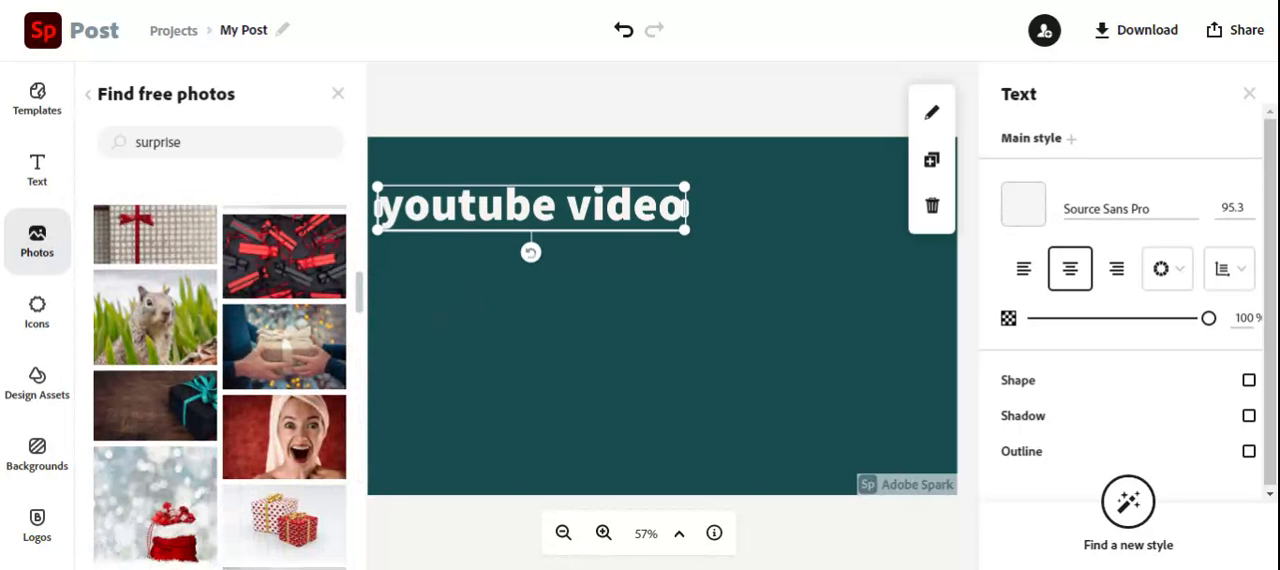
left_click(300, 447)
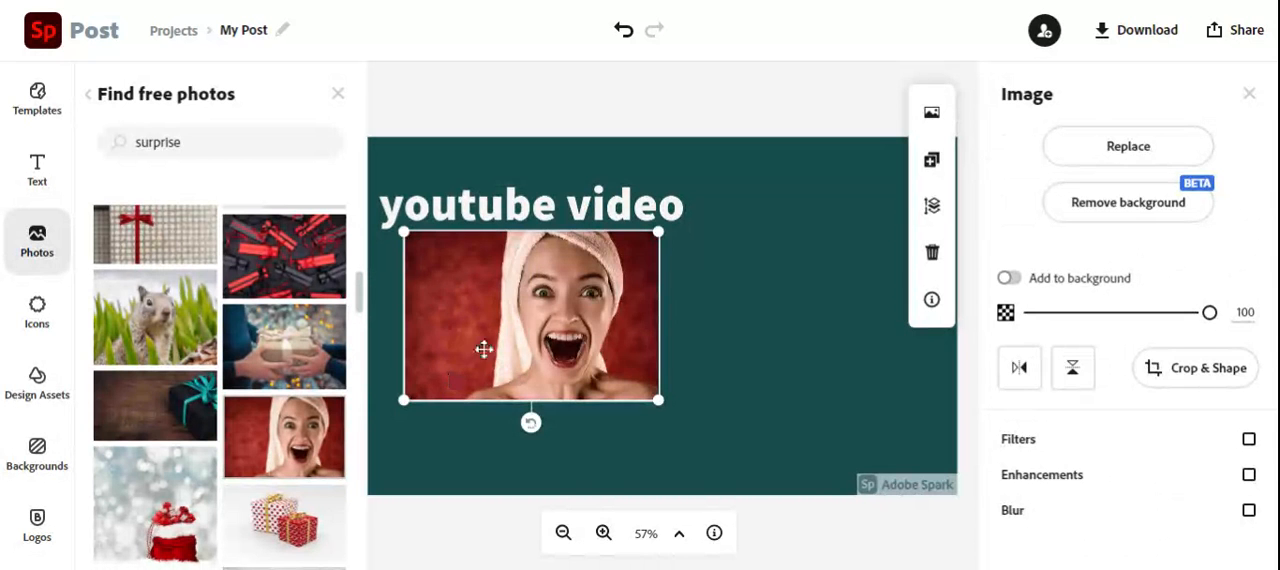
left_click_drag(575, 343, 828, 358)
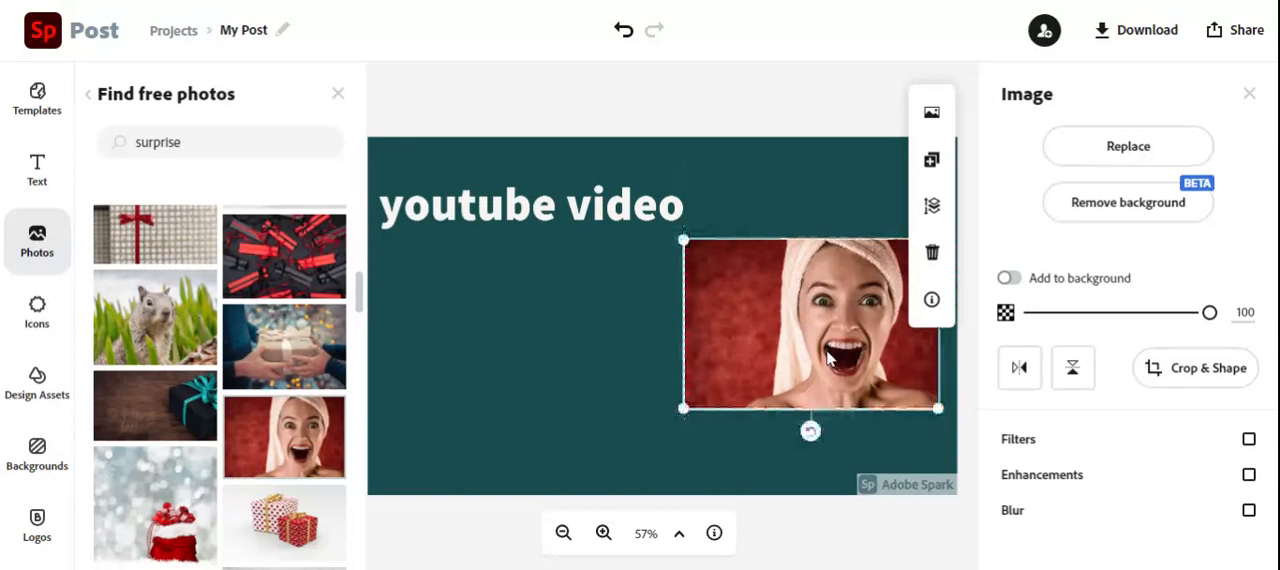
left_click(508, 346)
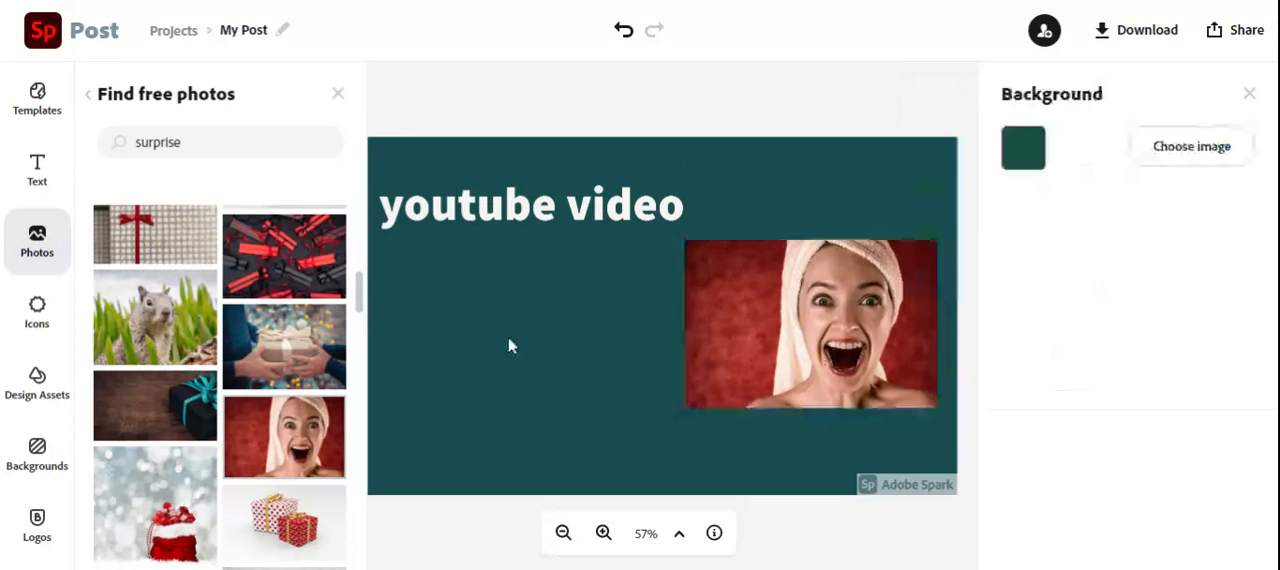
Find "star" icons, add two solid five-pointed stars, and place them apart along the canvas's lower edge.
left_click(40, 308)
type("star")
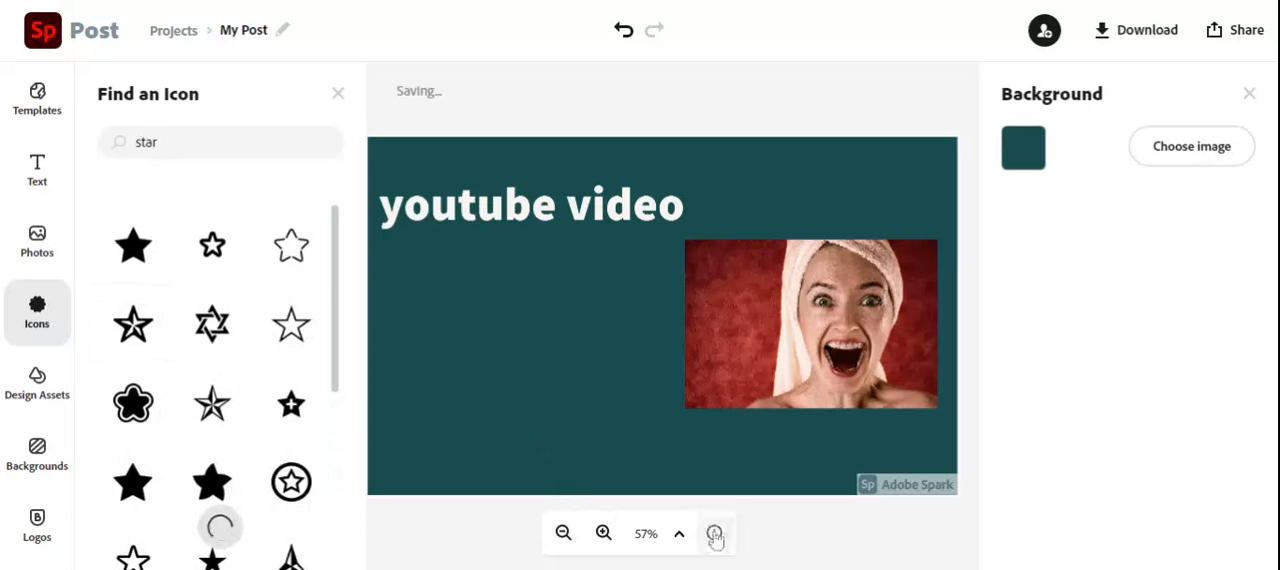
left_click(152, 253)
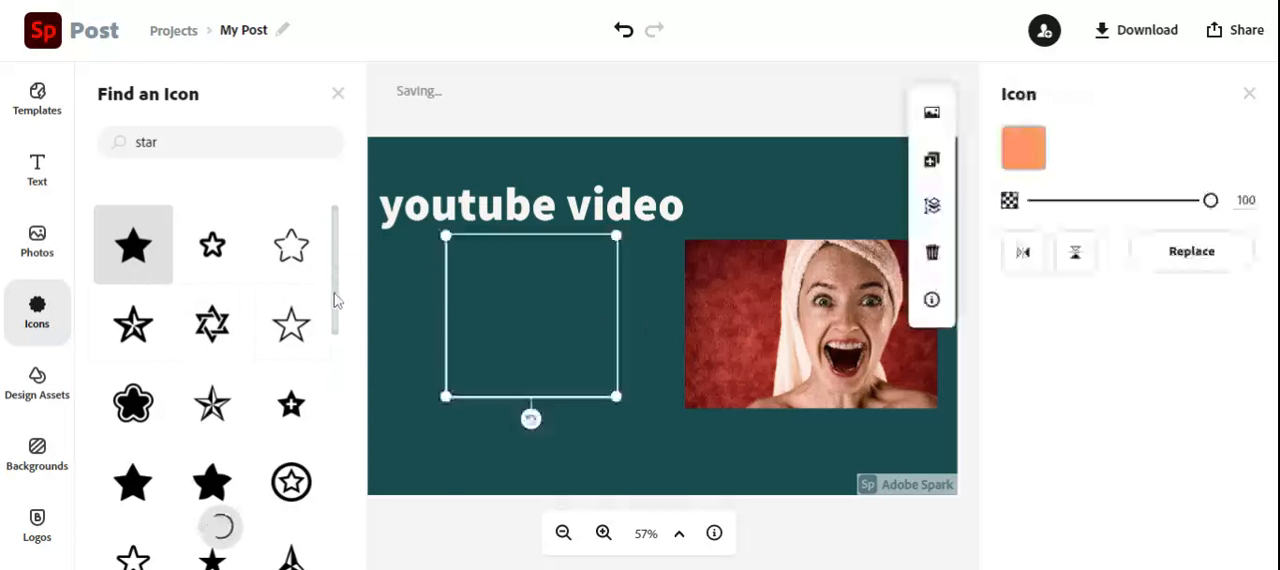
scroll(337, 313, "down", 1)
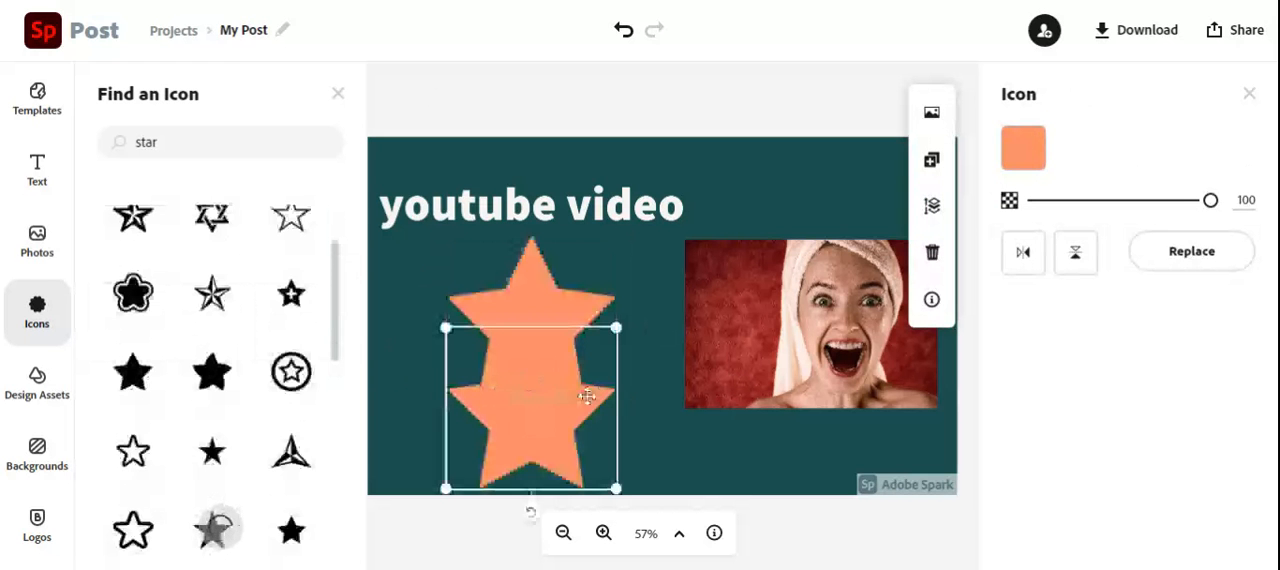
left_click_drag(545, 407, 732, 424)
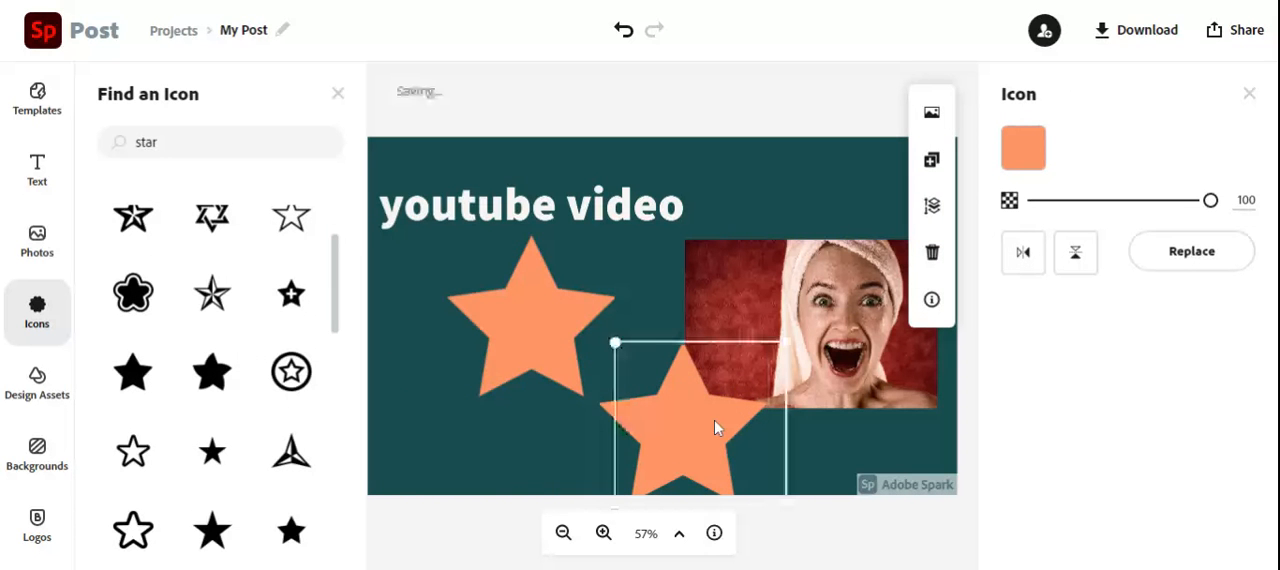
left_click_drag(558, 352, 463, 462)
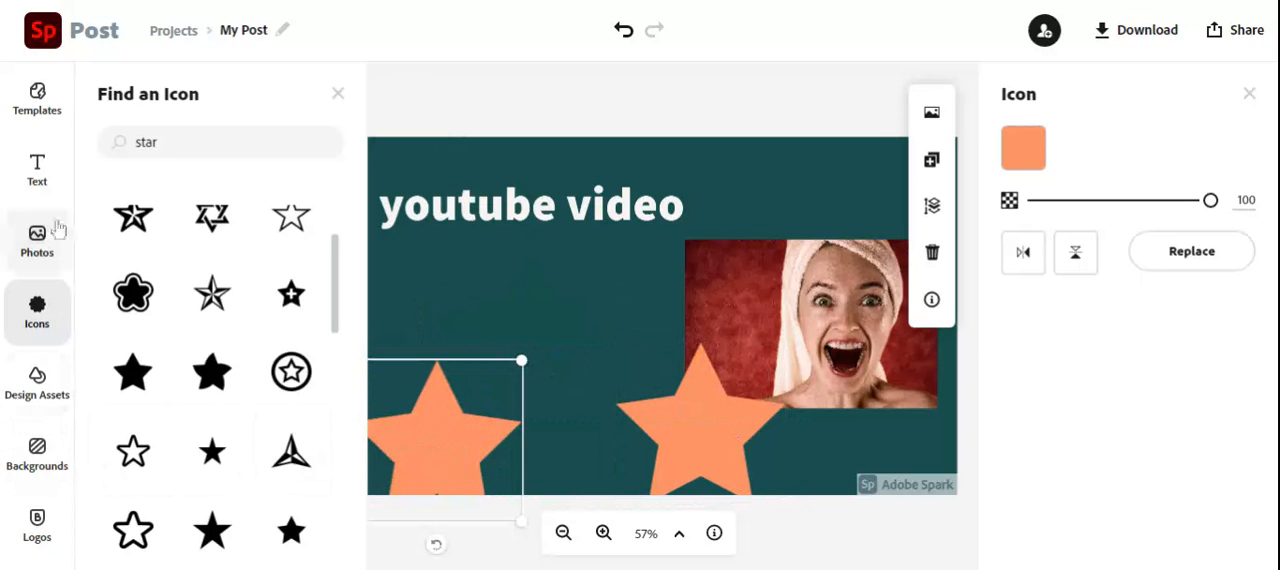
Add the trending background image of the purple hand on yellow to the canvas.
left_click(40, 450)
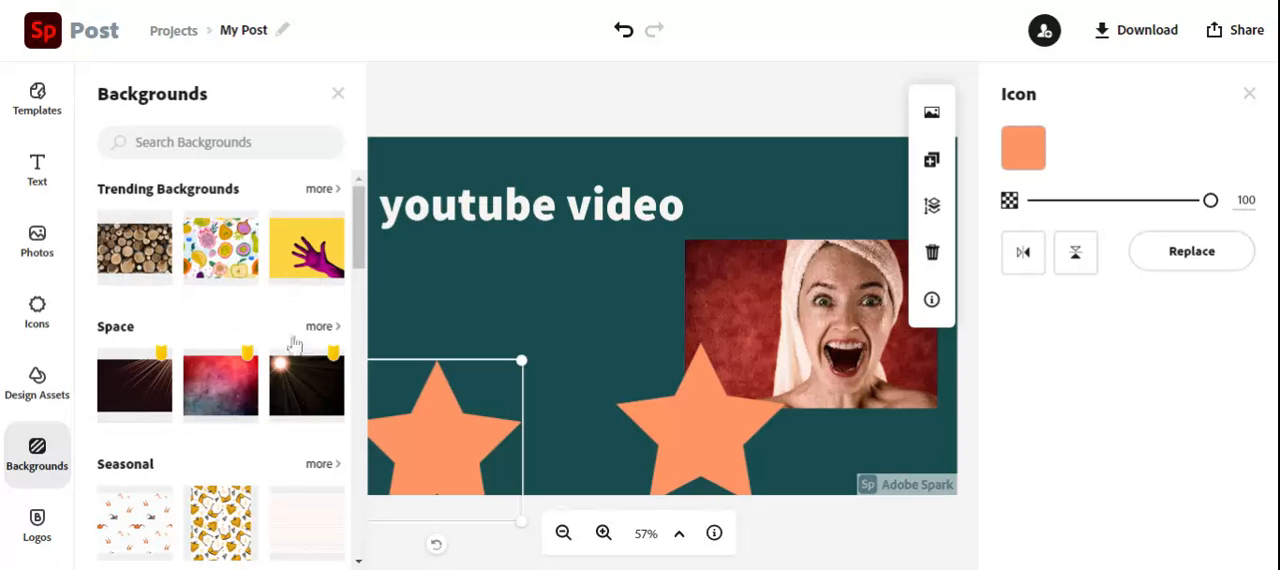
left_click(311, 266)
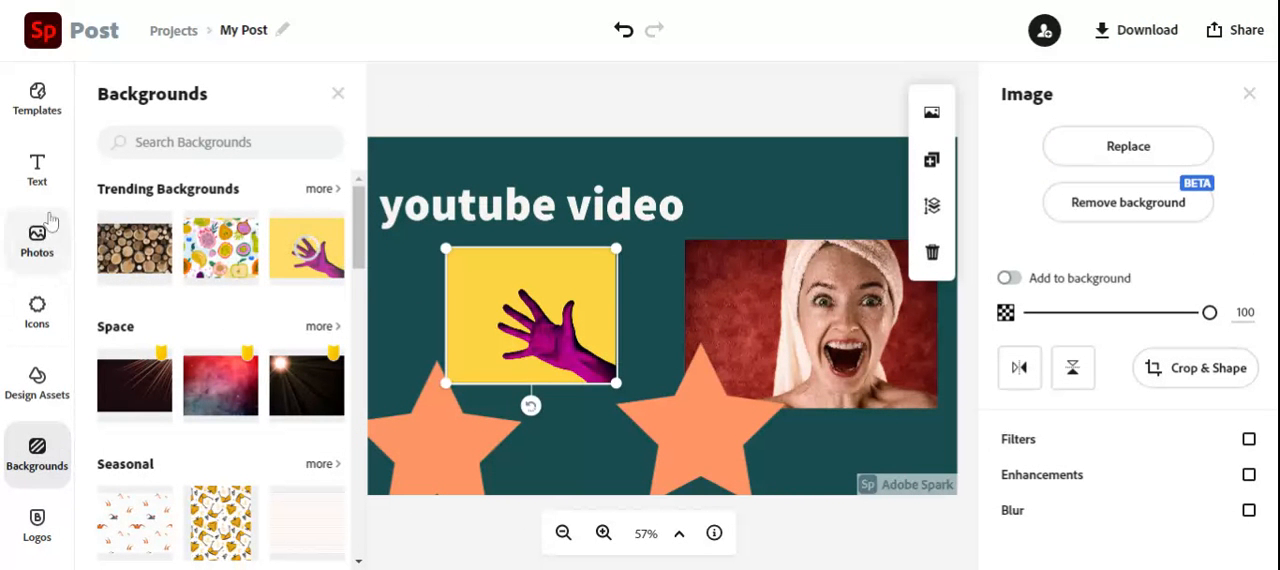
Add the "Everything will be okay" text template to the canvas.
left_click(38, 170)
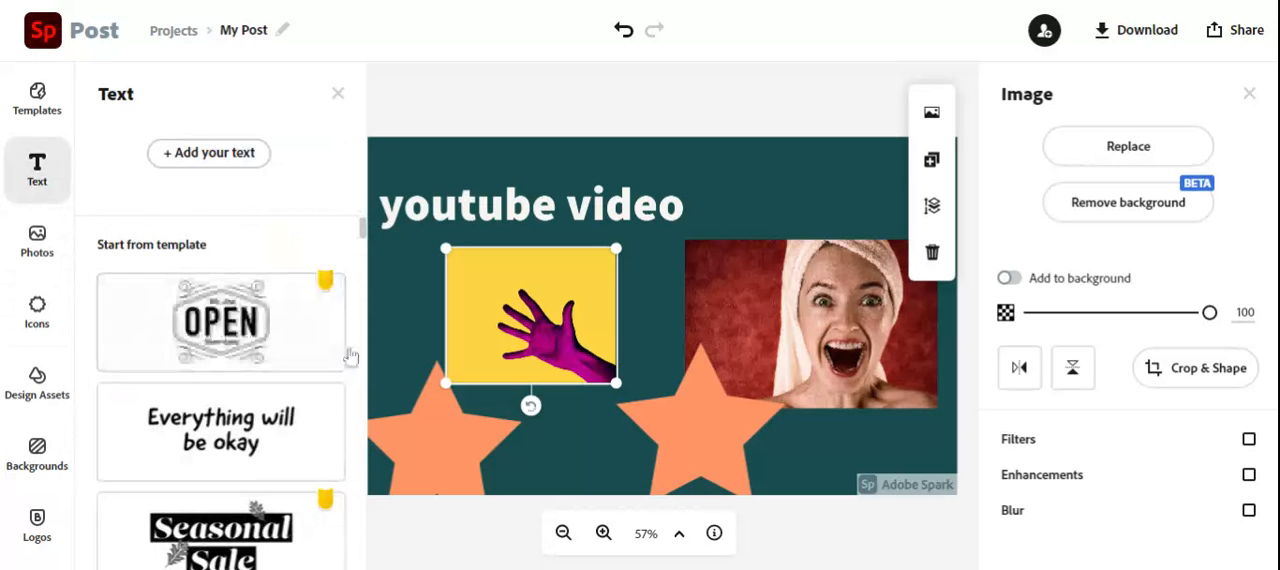
left_click(232, 464)
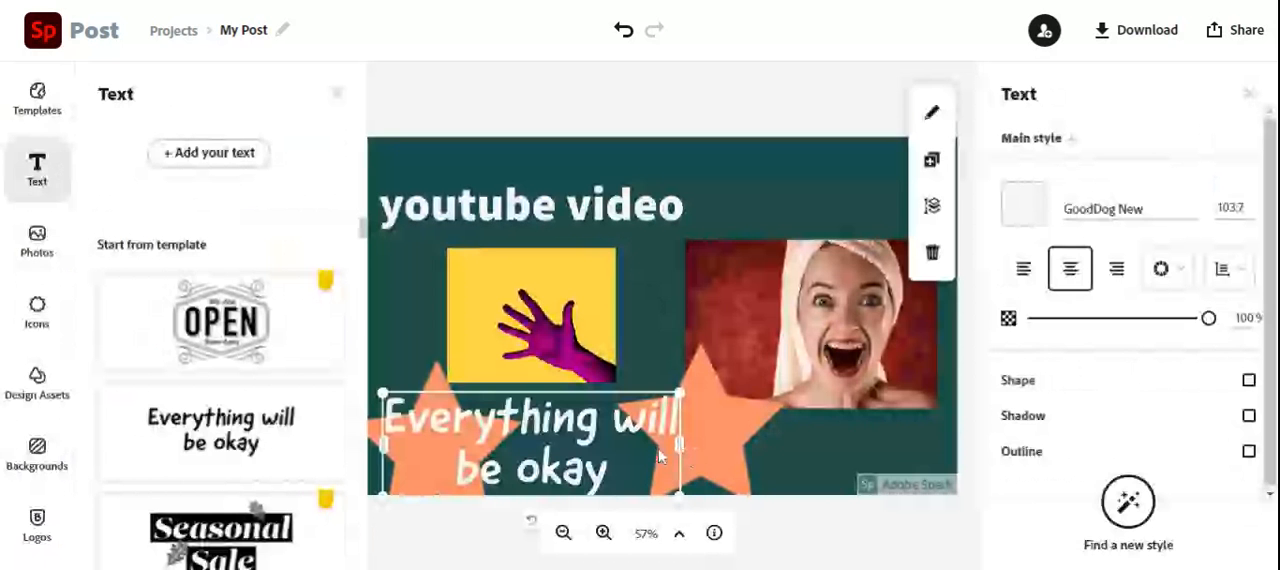
left_click(658, 293)
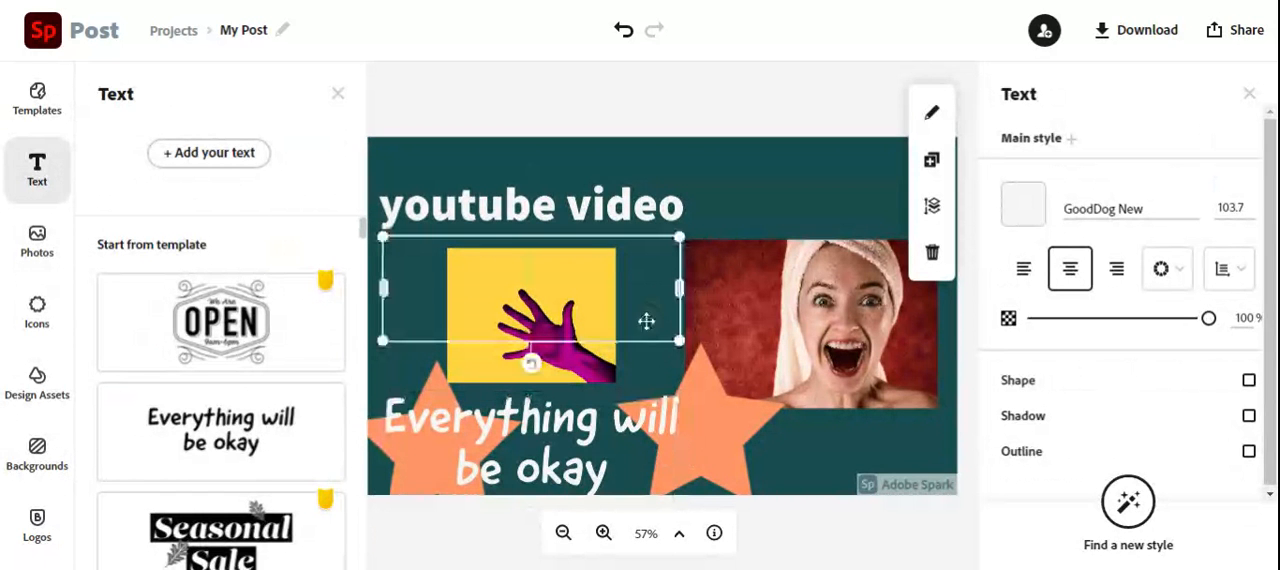